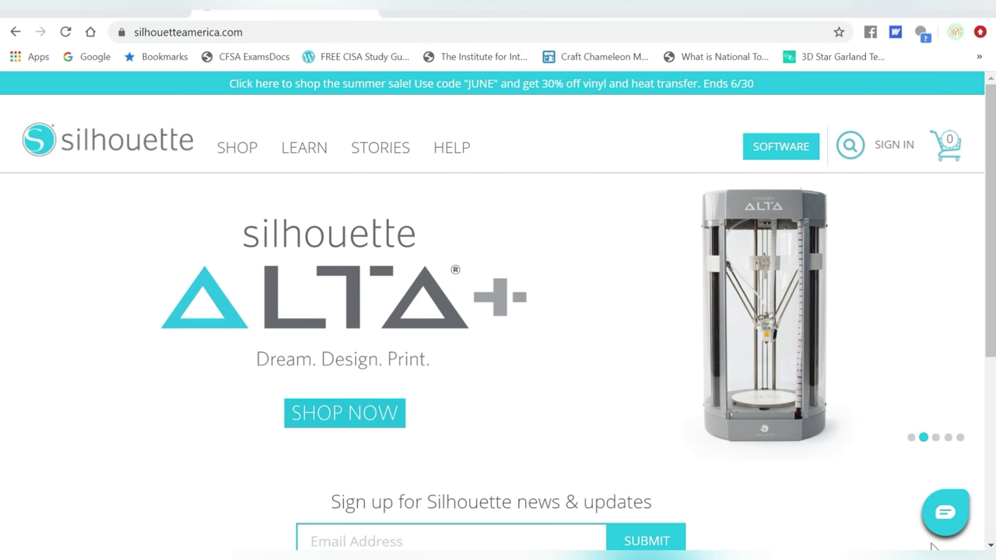
# - Select the browser address bar to go to silhouetteamerica.com
pyautogui.click(209, 31)
# - Go to the Silhouette Studio software page and expand its Legacy Version(s) list
pyautogui.click(280, 31)
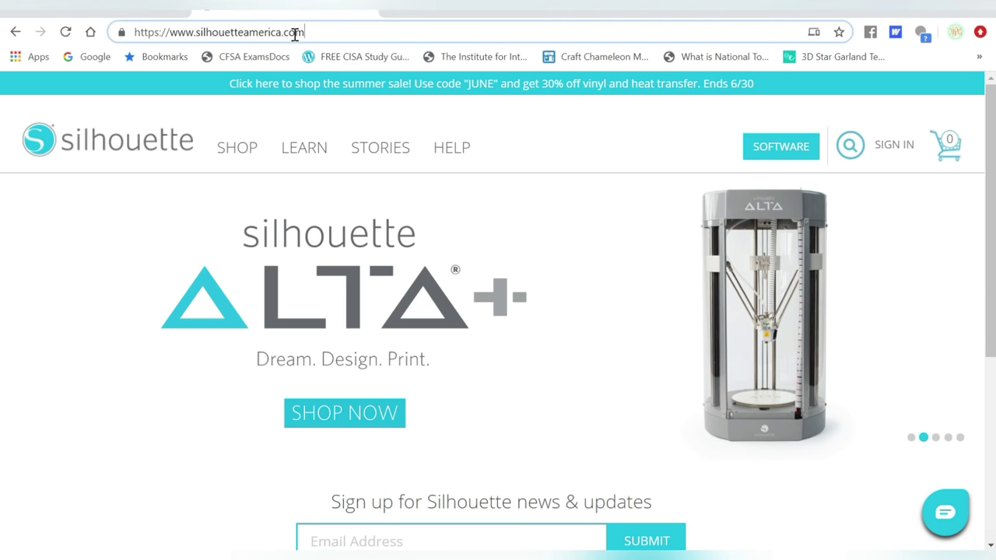
pyautogui.click(770, 150)
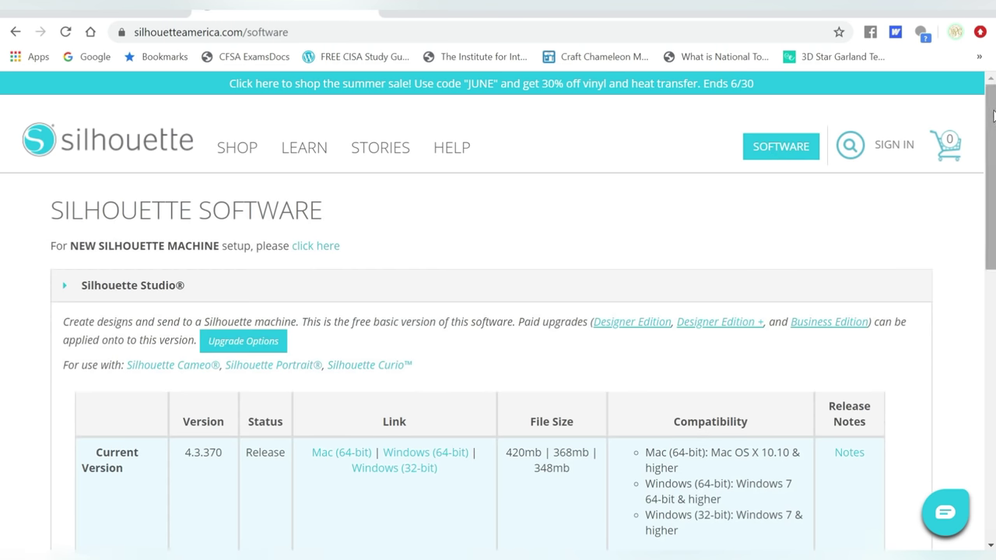
pyautogui.moveTo(993, 115); pyautogui.dragTo(990, 186)
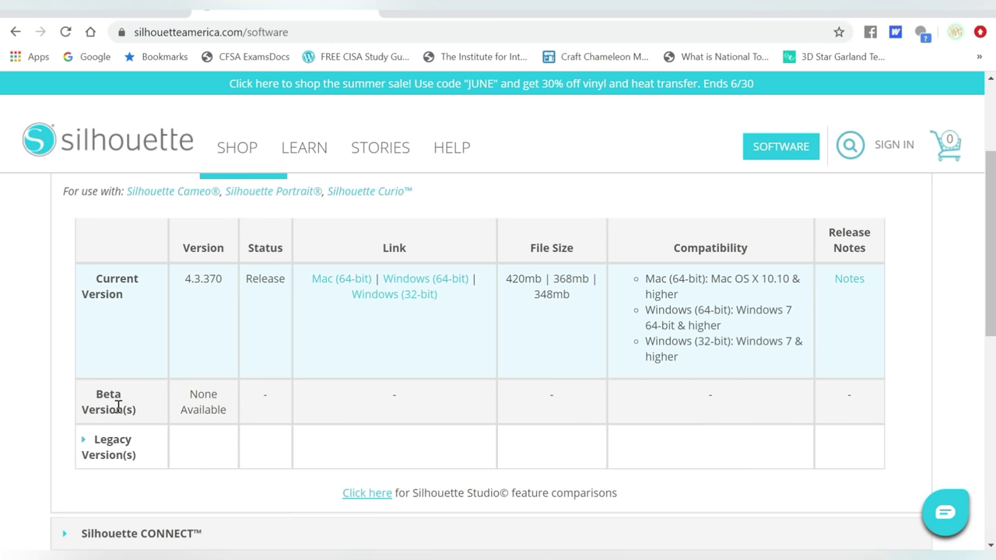
pyautogui.click(85, 441)
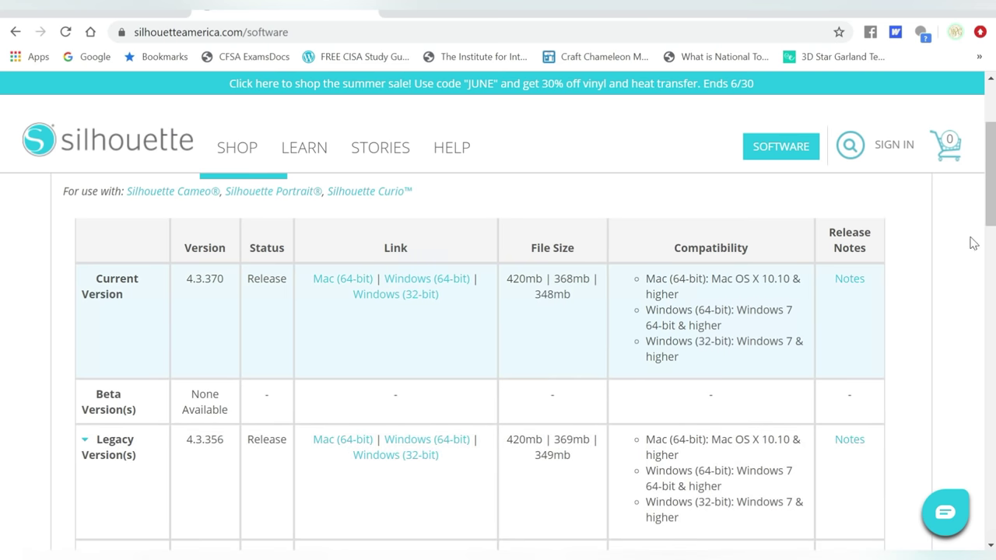
pyautogui.scroll(-1, 993, 215)
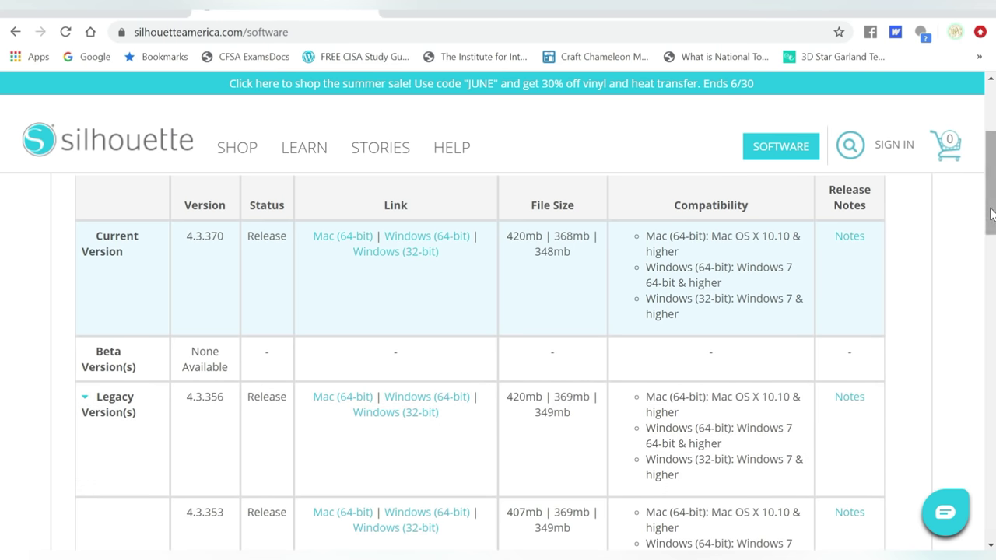
pyautogui.scroll(1, 993, 211)
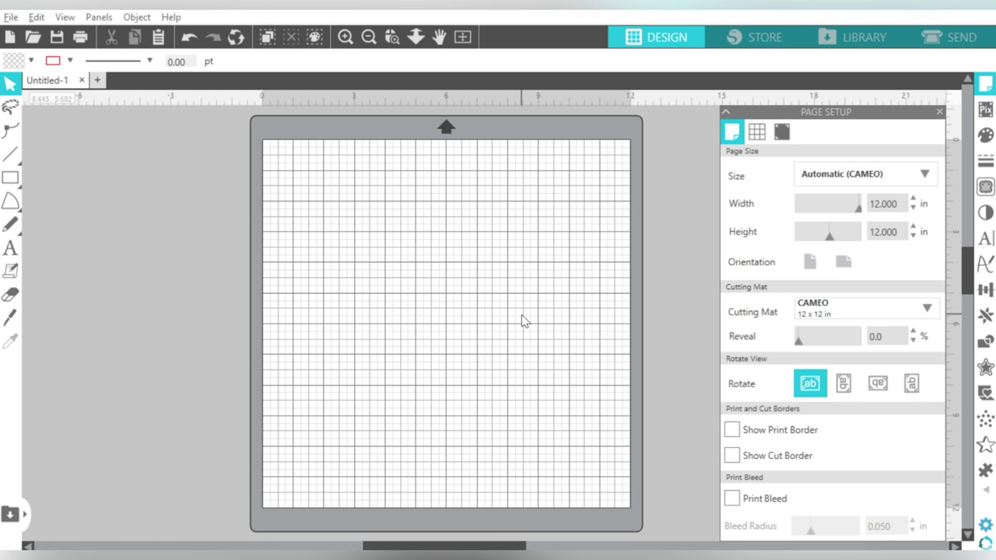
# - Set the page width and height to 6 in each
pyautogui.click(891, 202)
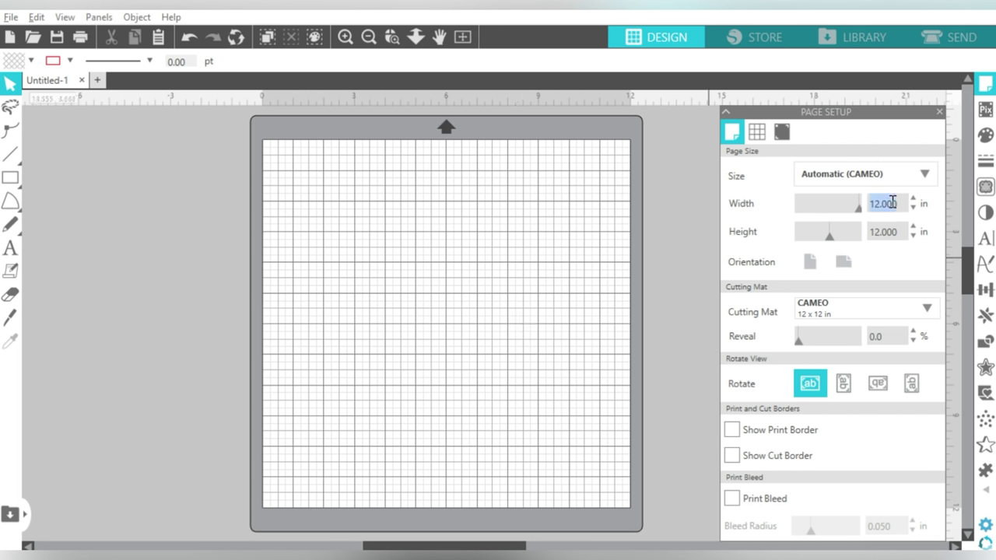
pyautogui.write('6')
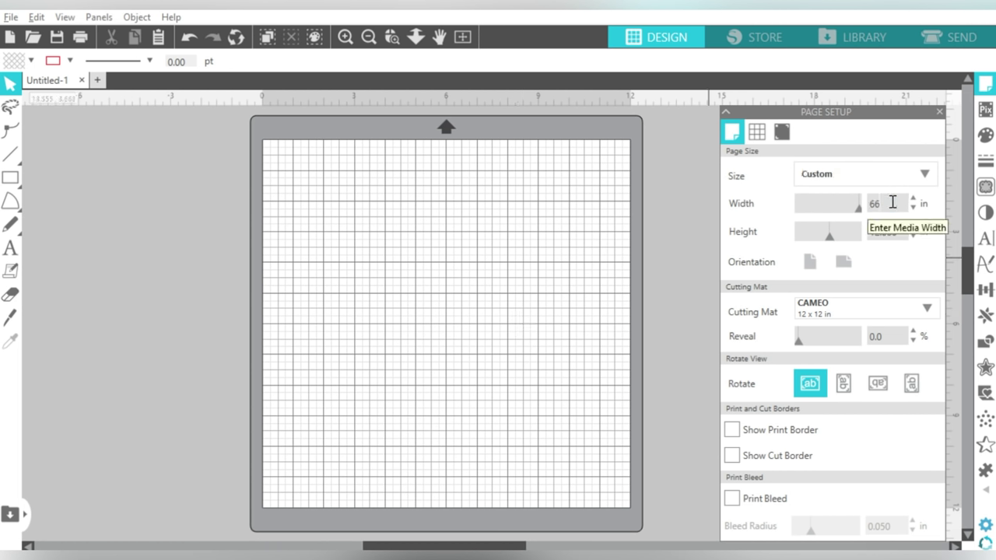
pyautogui.press('Return')
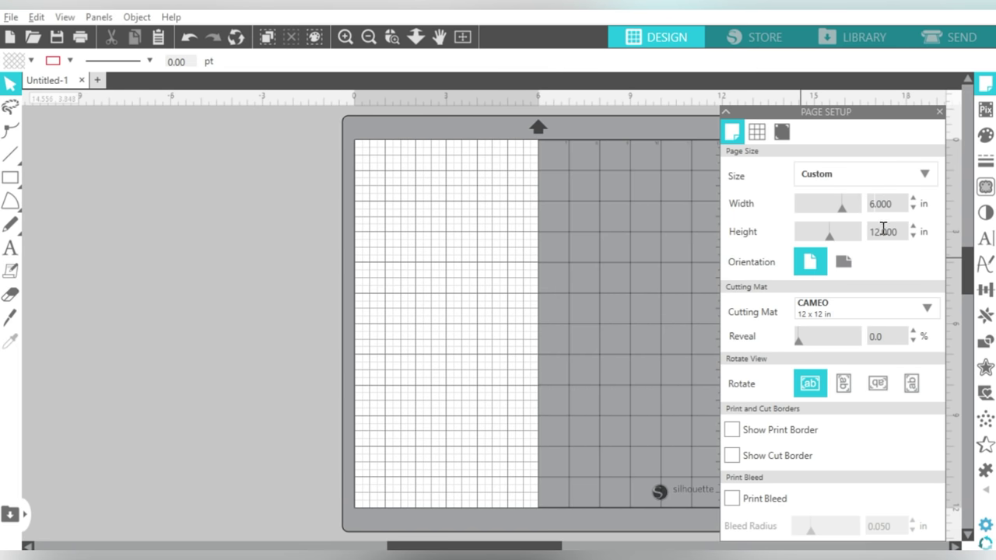
pyautogui.click(884, 232)
pyautogui.write('6')
pyautogui.press('Return')
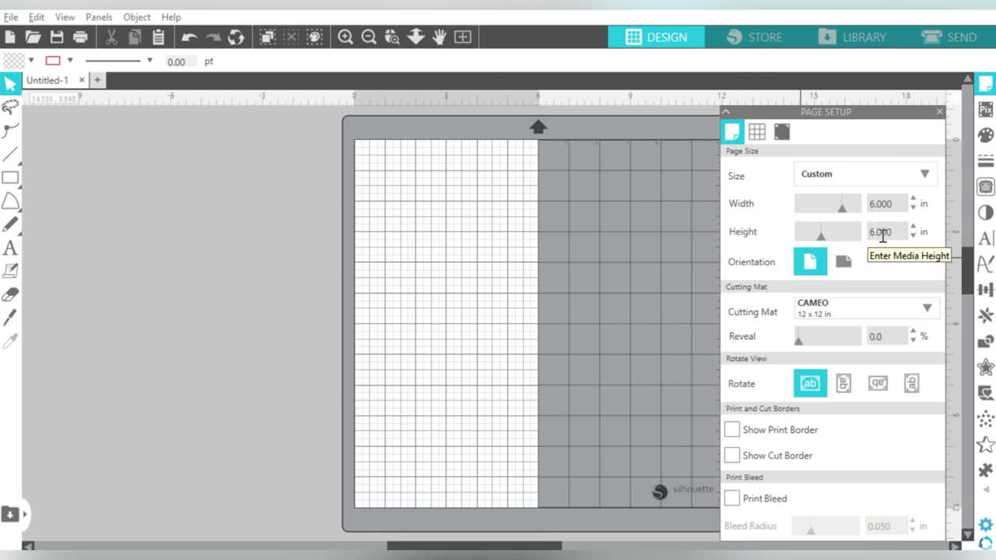
# - Zoom out to fit the whole mat and browse the page size presets without changing them
pyautogui.click(368, 37)
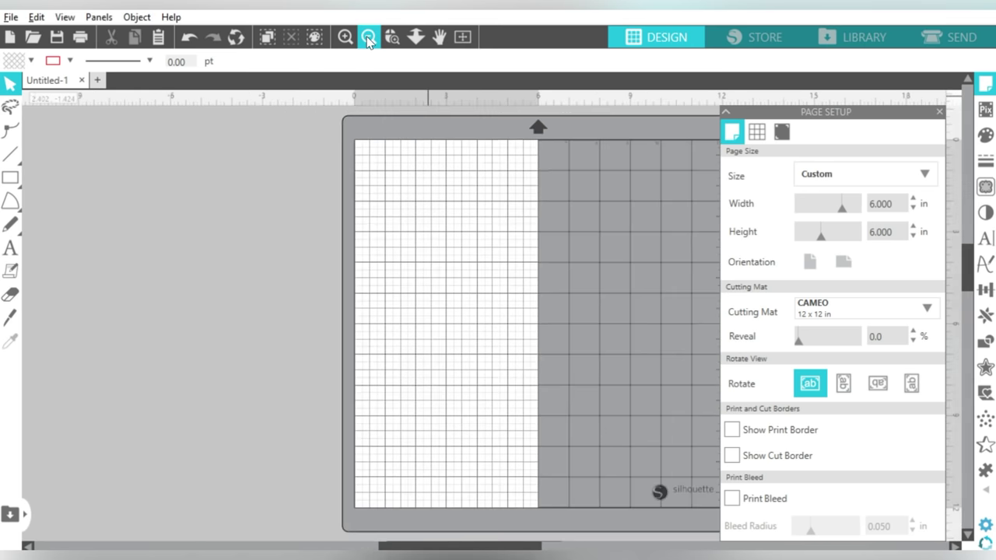
pyautogui.click(369, 37)
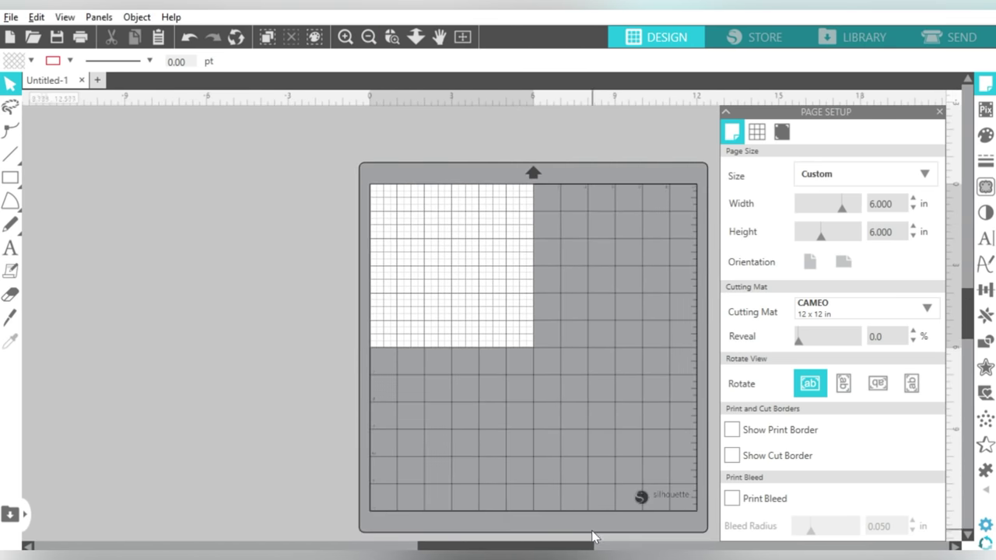
pyautogui.moveTo(590, 546); pyautogui.dragTo(605, 548)
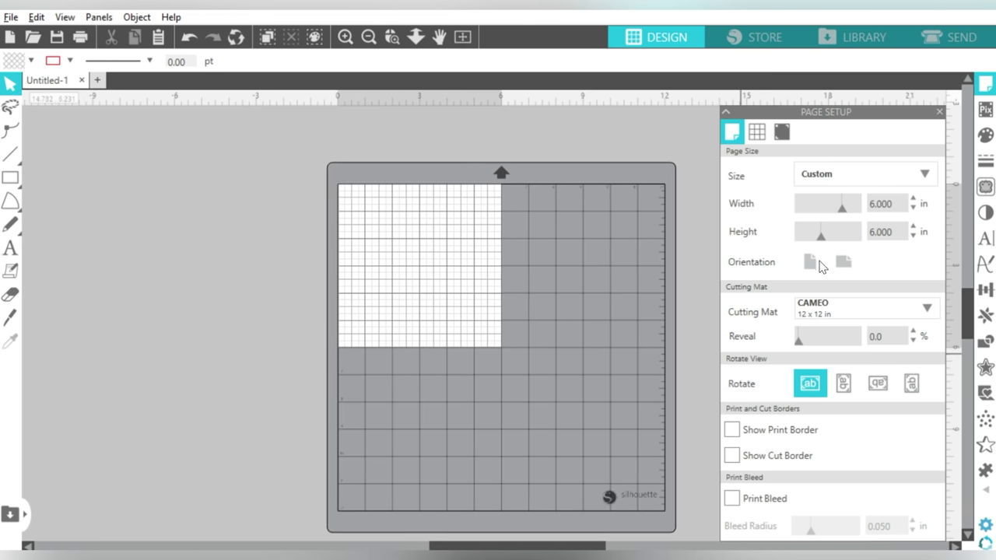
pyautogui.click(825, 173)
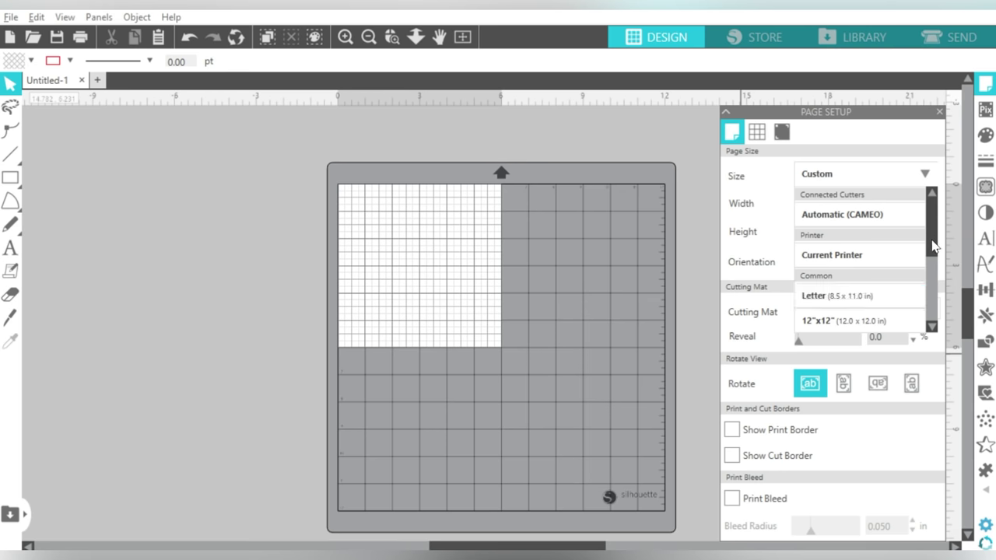
pyautogui.scroll(-1, 934, 254)
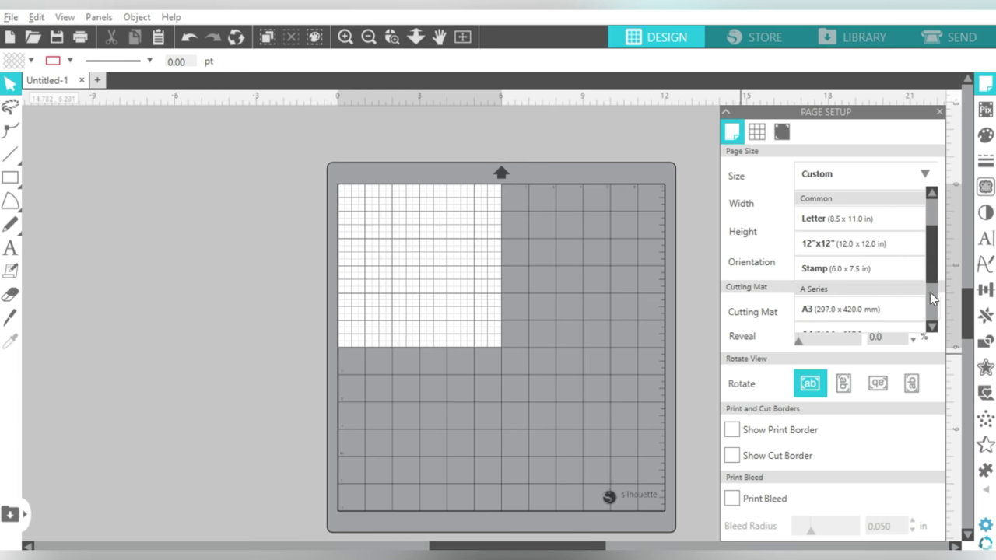
pyautogui.scroll(-2, 931, 298)
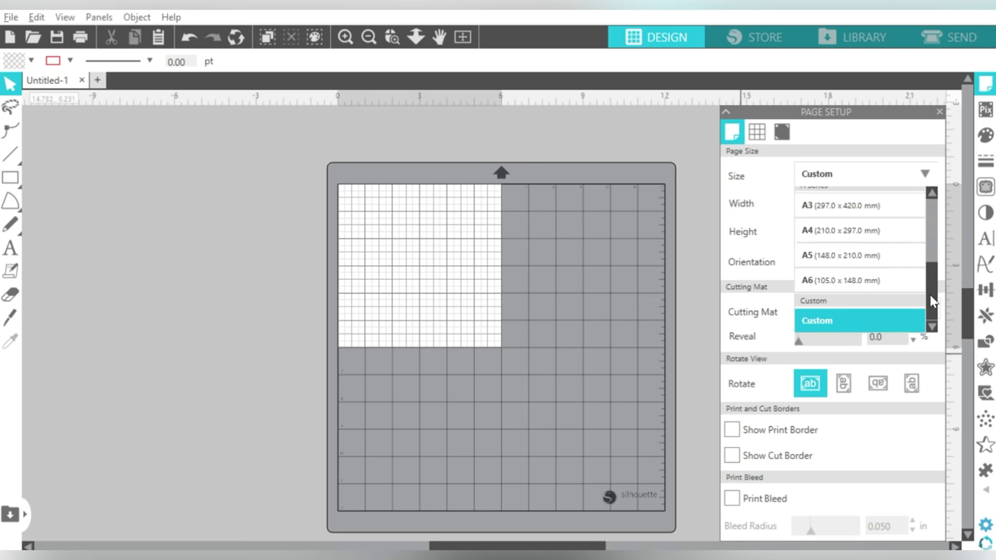
pyautogui.click(937, 204)
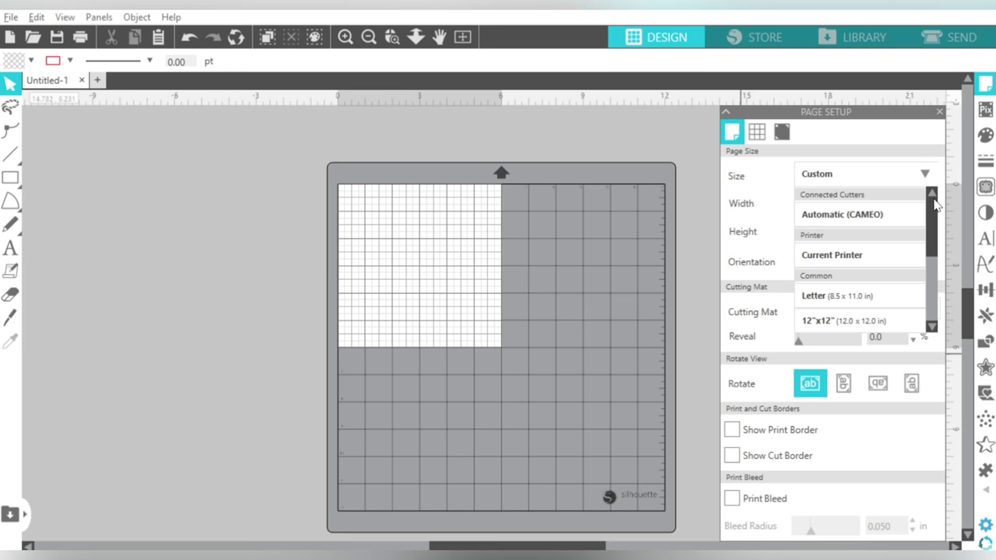
pyautogui.click(741, 159)
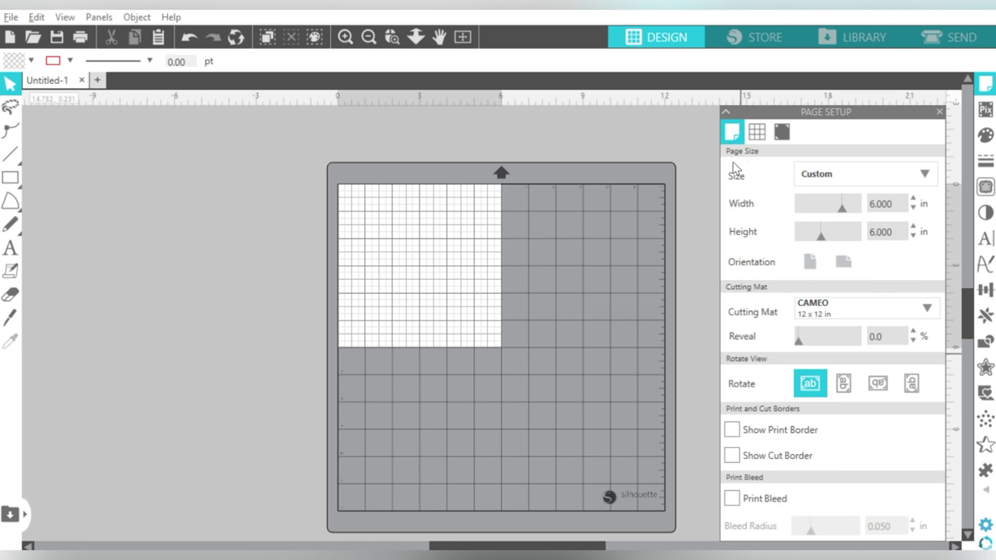
pyautogui.click(809, 305)
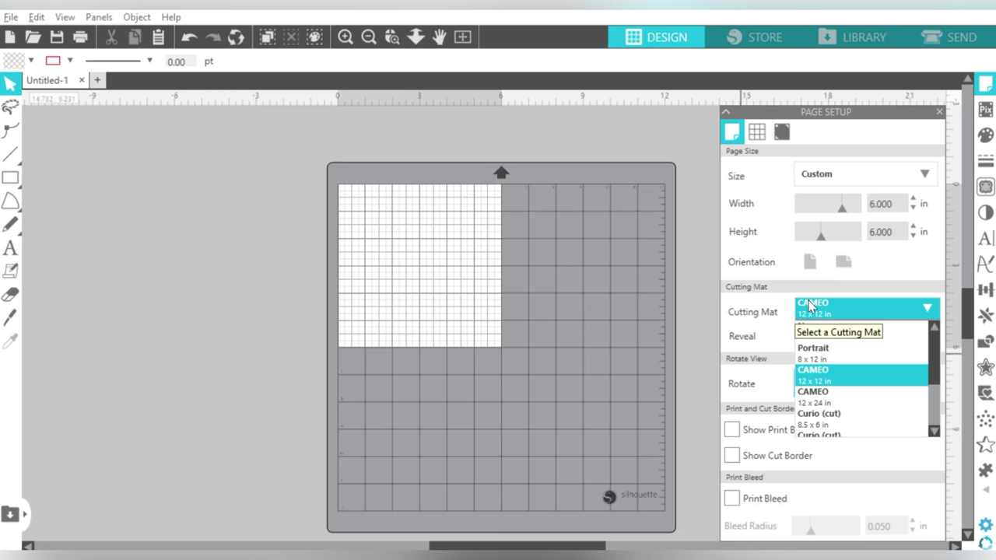
# - Set the Cutting Mat to None, removing the mat from the page
pyautogui.click(443, 168)
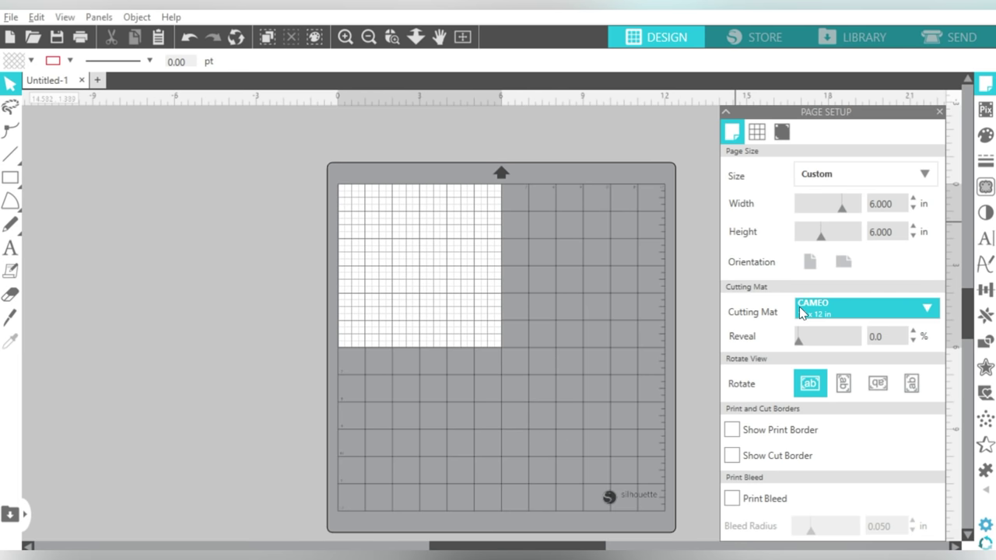
pyautogui.click(802, 311)
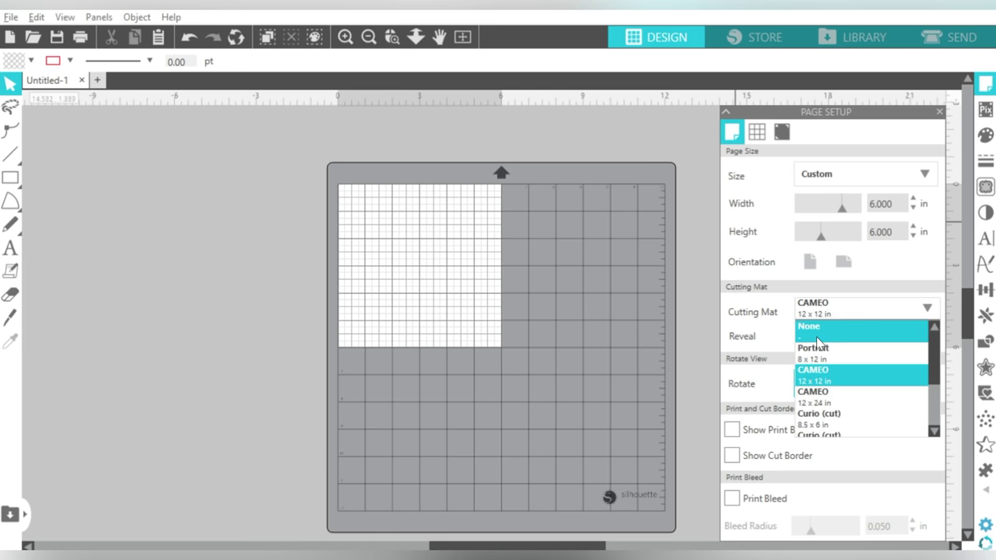
pyautogui.click(817, 328)
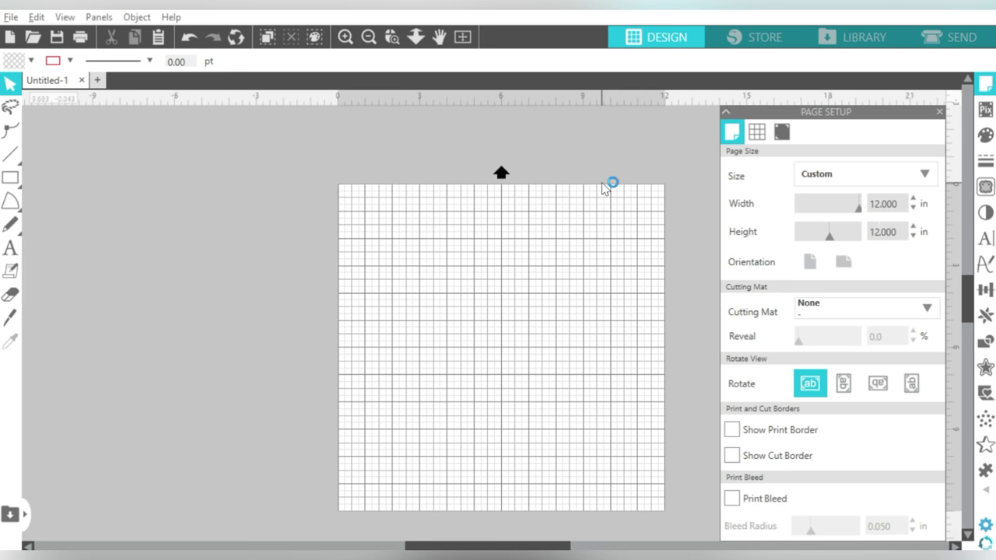
# - Restore the CAMEO 12 x 12 in mat and show both print and cut borders
pyautogui.click(809, 312)
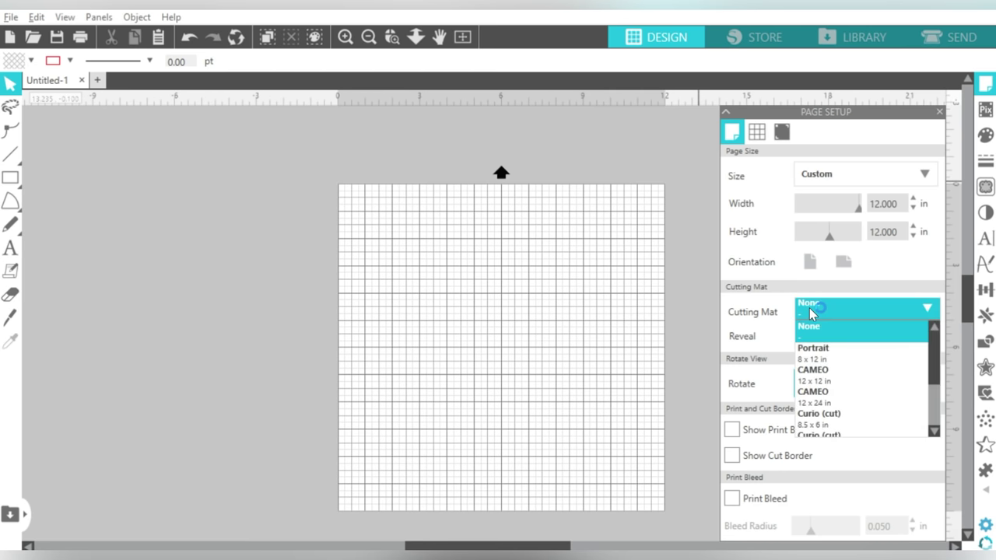
pyautogui.click(811, 375)
pyautogui.click(810, 374)
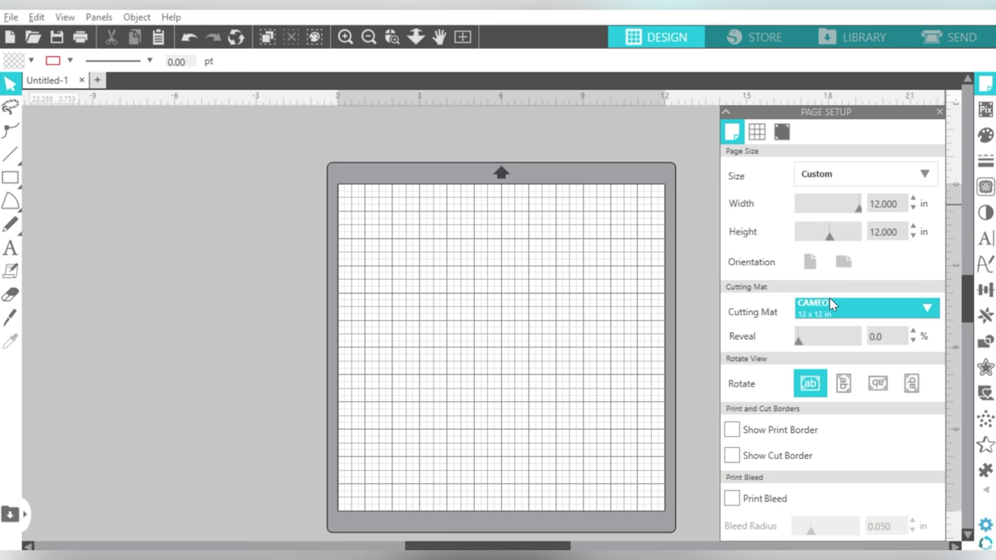
pyautogui.click(732, 430)
pyautogui.click(732, 456)
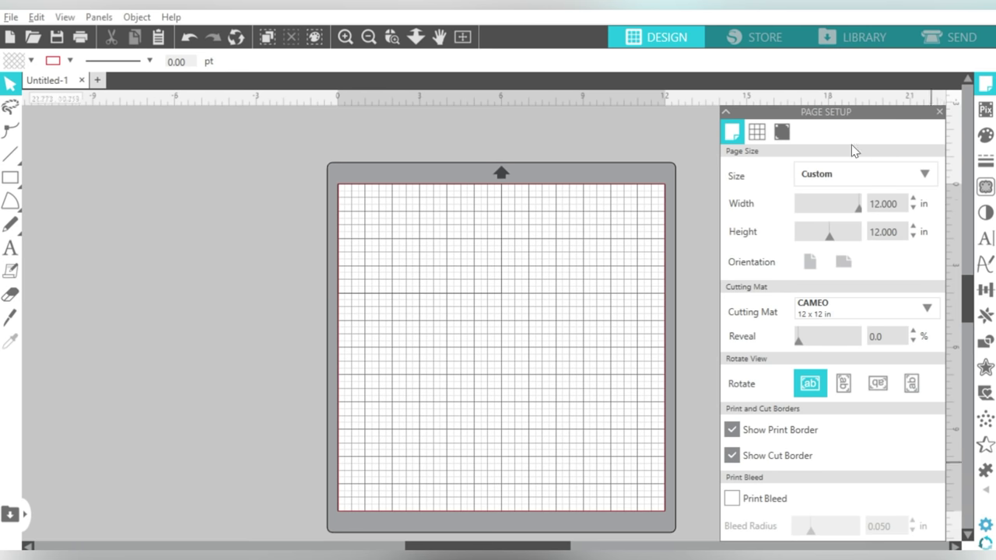
# - Toggle the page grid, lower its divisions to 1, then hide the grid lines
pyautogui.click(759, 132)
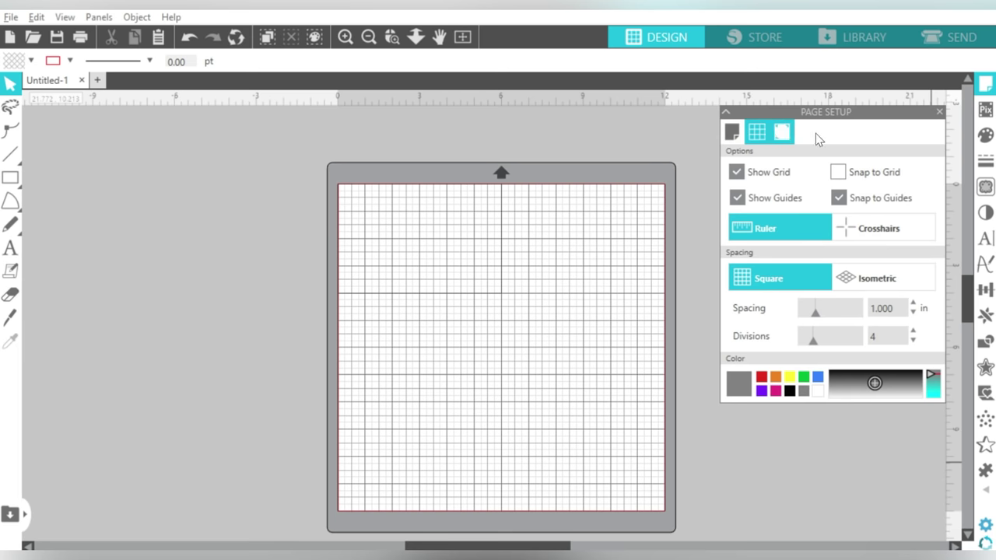
pyautogui.click(737, 173)
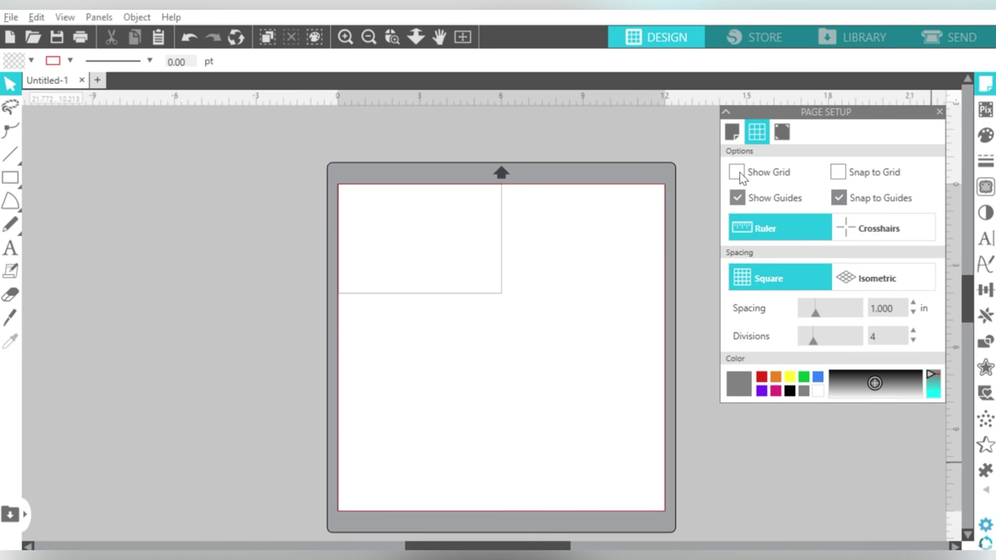
pyautogui.click(737, 173)
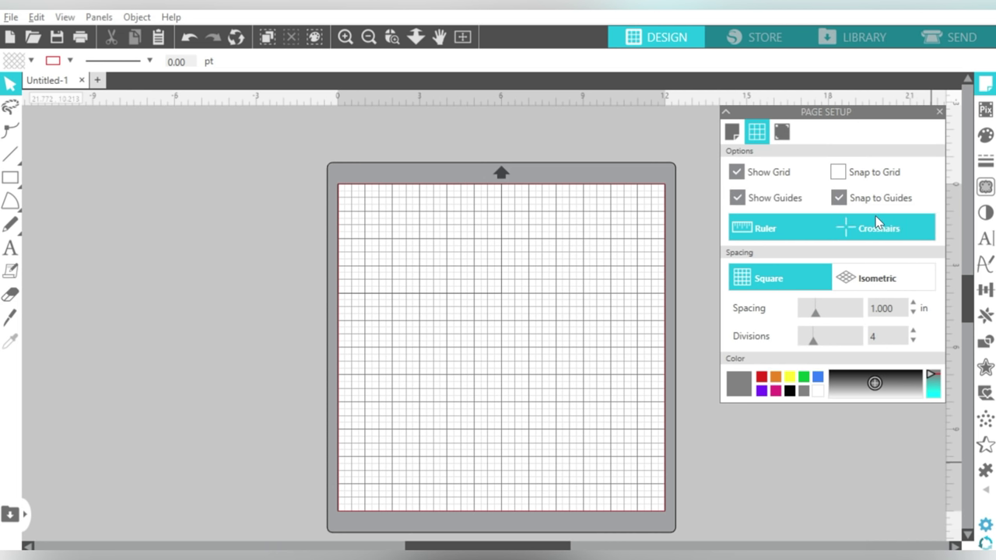
pyautogui.click(913, 341)
pyautogui.click(914, 342)
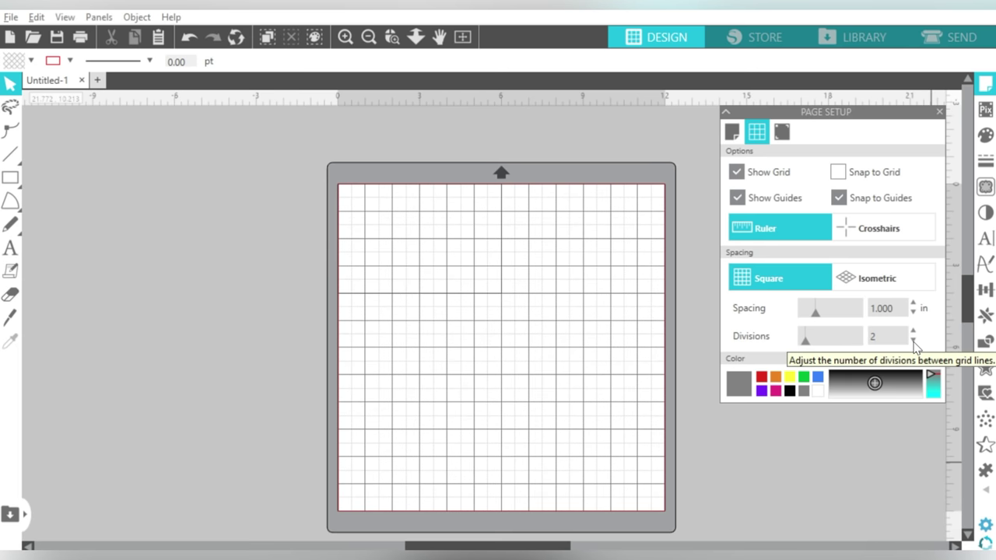
pyautogui.click(913, 341)
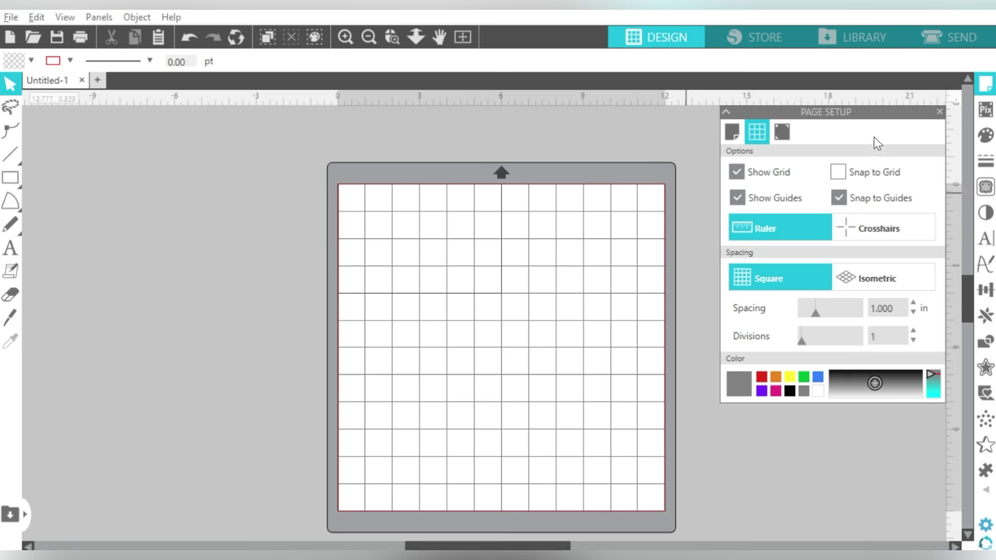
pyautogui.click(737, 174)
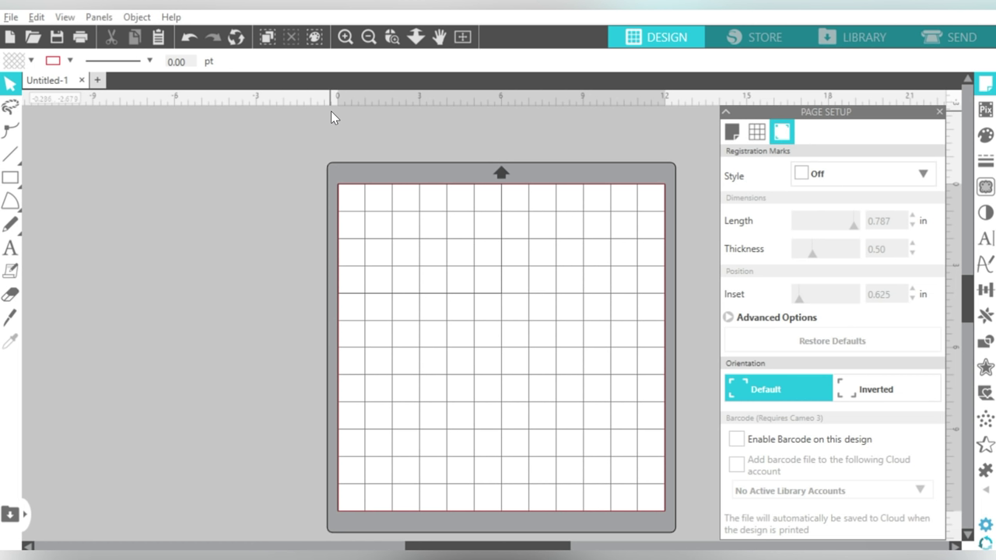
# - Open the attitude design's DXF file from Downloads > DesignBundles-Apparently-Attitude
pyautogui.click(11, 17)
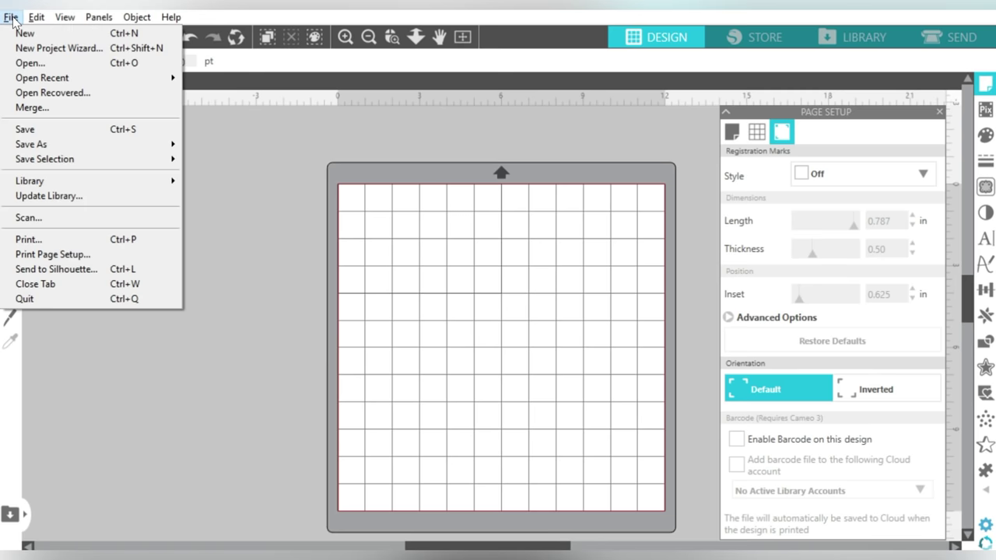
pyautogui.click(22, 65)
pyautogui.click(68, 160)
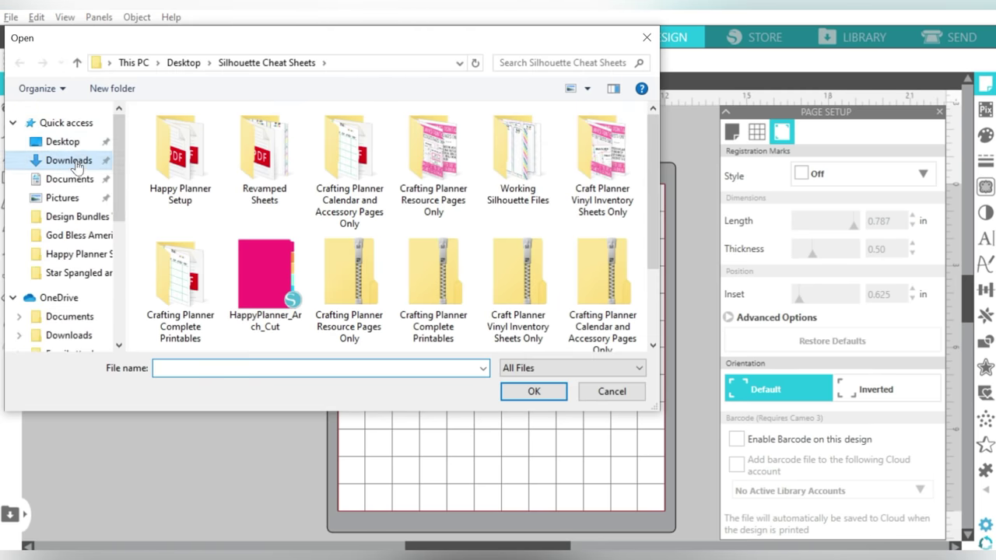
pyautogui.moveTo(653, 122); pyautogui.dragTo(655, 198)
pyautogui.doubleClick(172, 199)
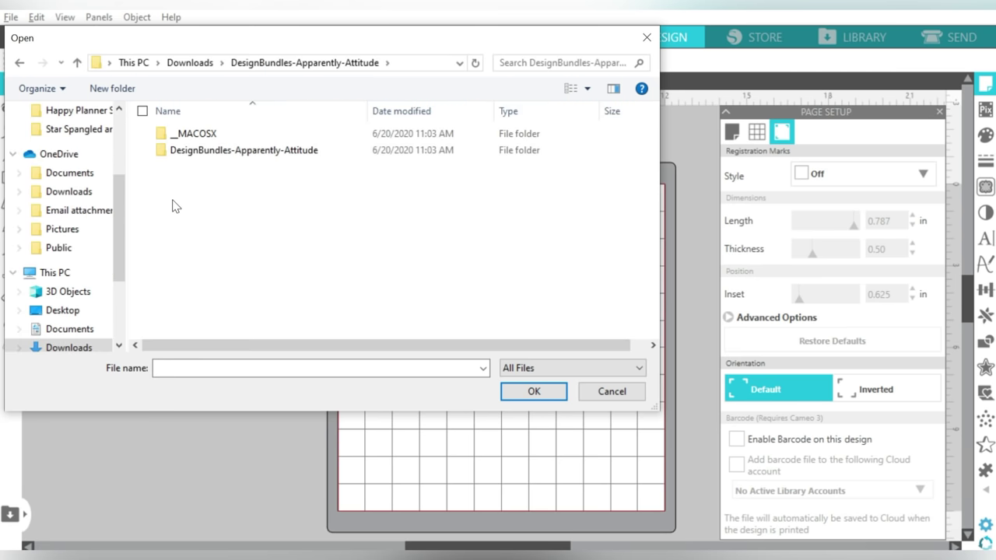
pyautogui.doubleClick(216, 155)
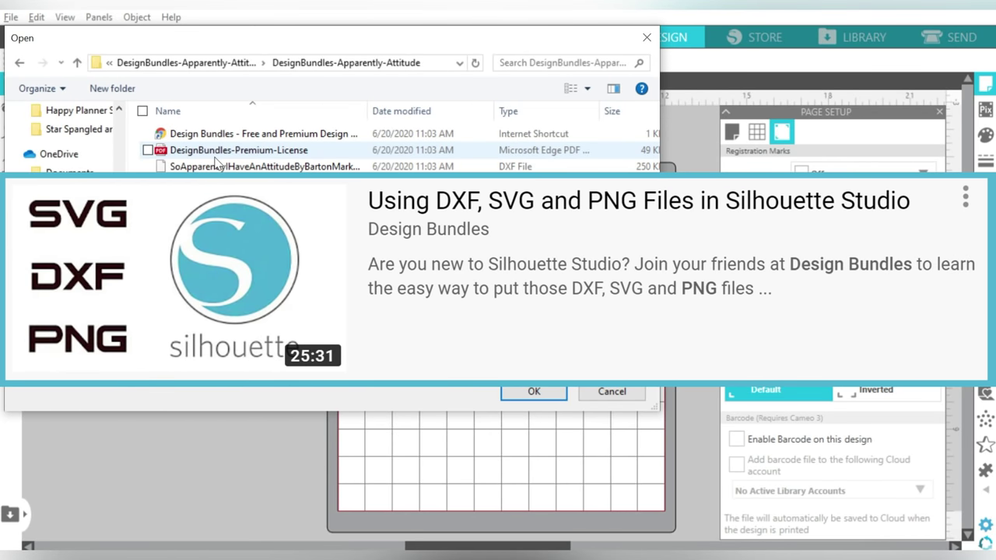
pyautogui.doubleClick(213, 167)
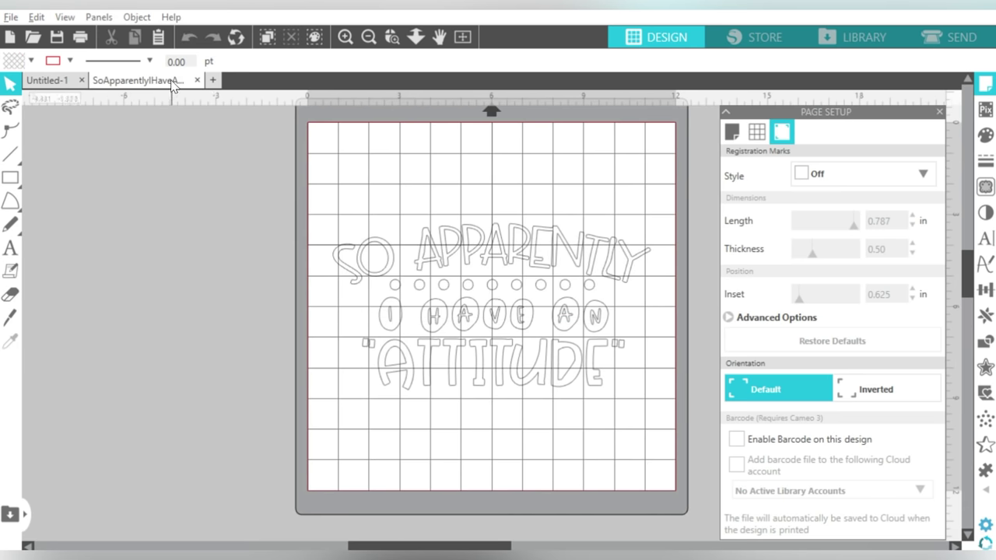
# - Compare with the blank Untitled-1 tab, then select and deselect the attitude lettering
pyautogui.click(68, 84)
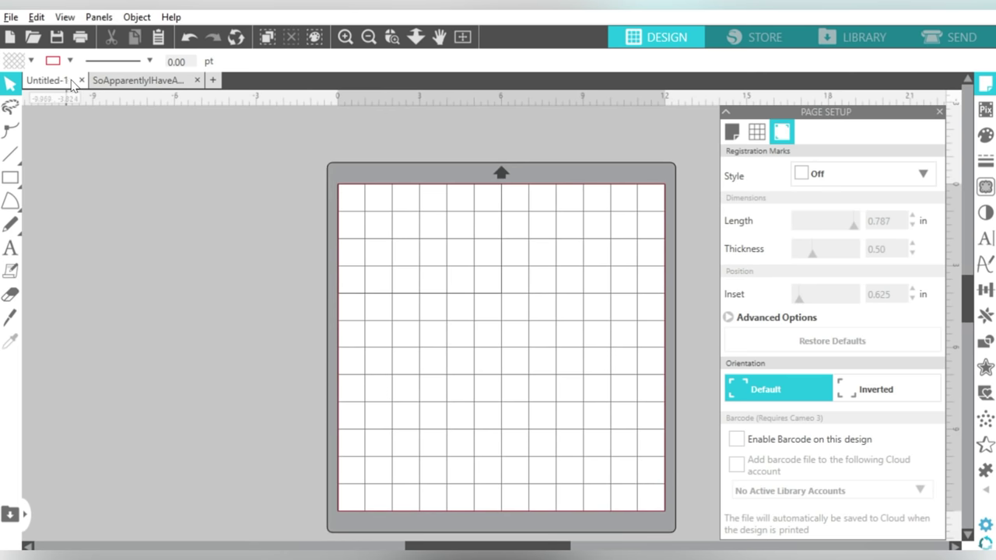
pyautogui.click(117, 80)
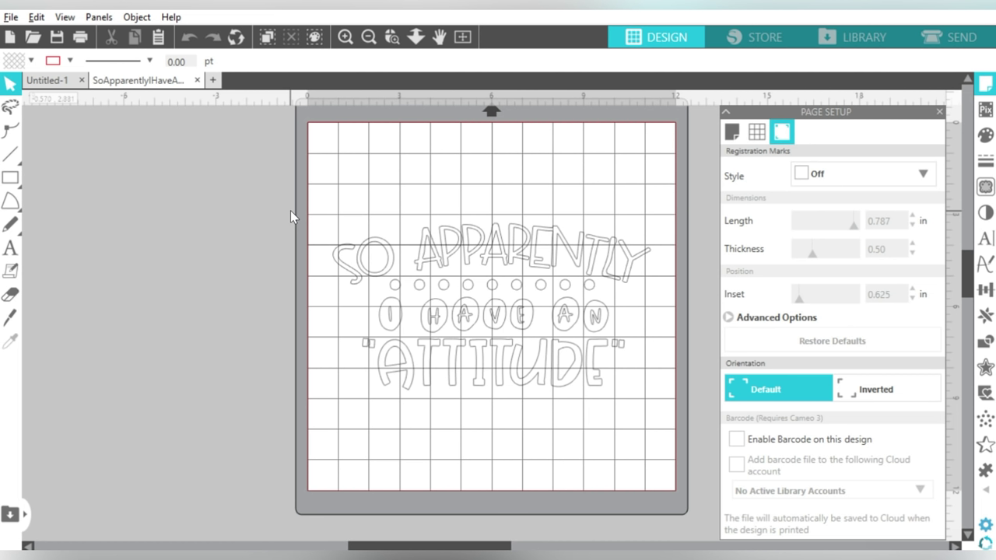
pyautogui.click(324, 228)
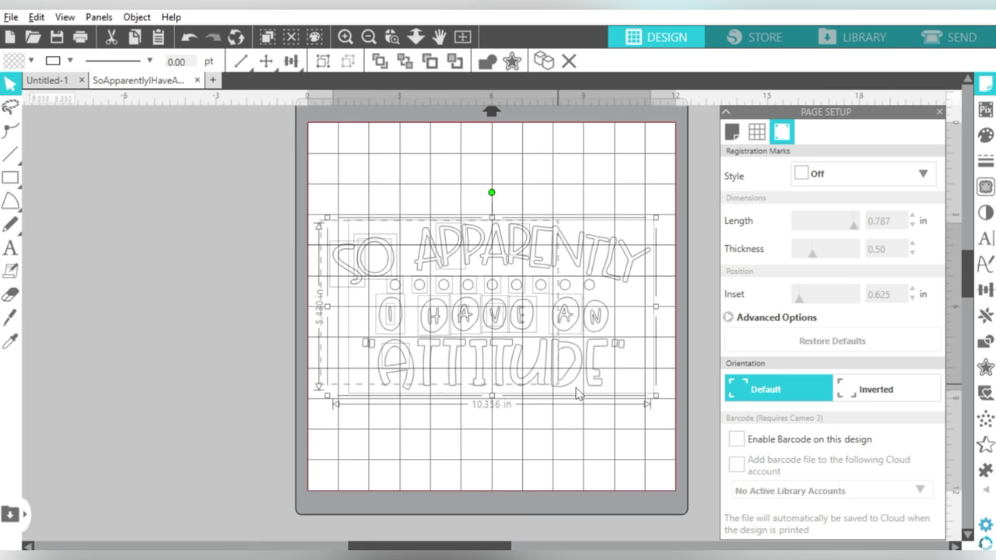
pyautogui.click(507, 173)
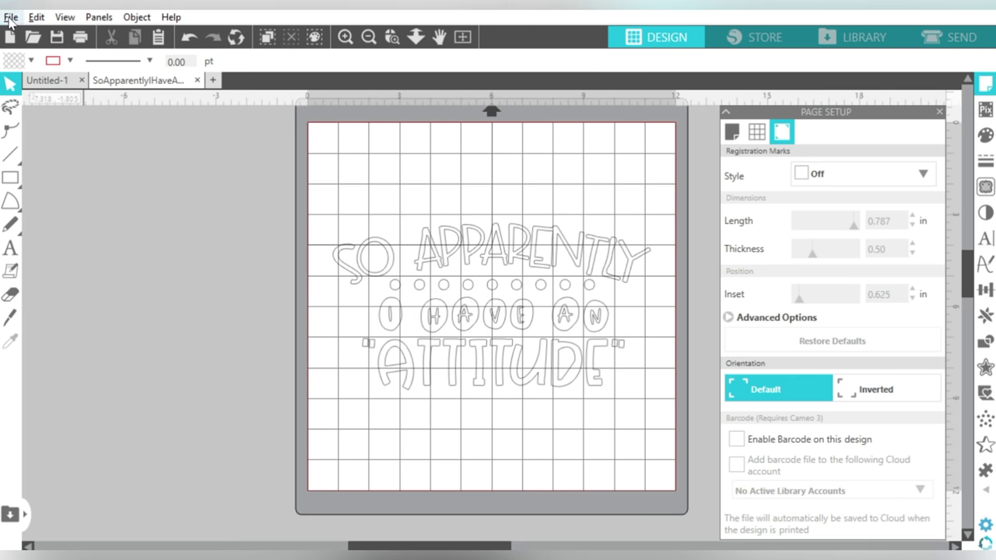
# - Merge Pineapple_Winking Eye from the TLDigital_Tropical Pineapple_Clipart Set folder into the design
pyautogui.click(11, 17)
pyautogui.click(25, 109)
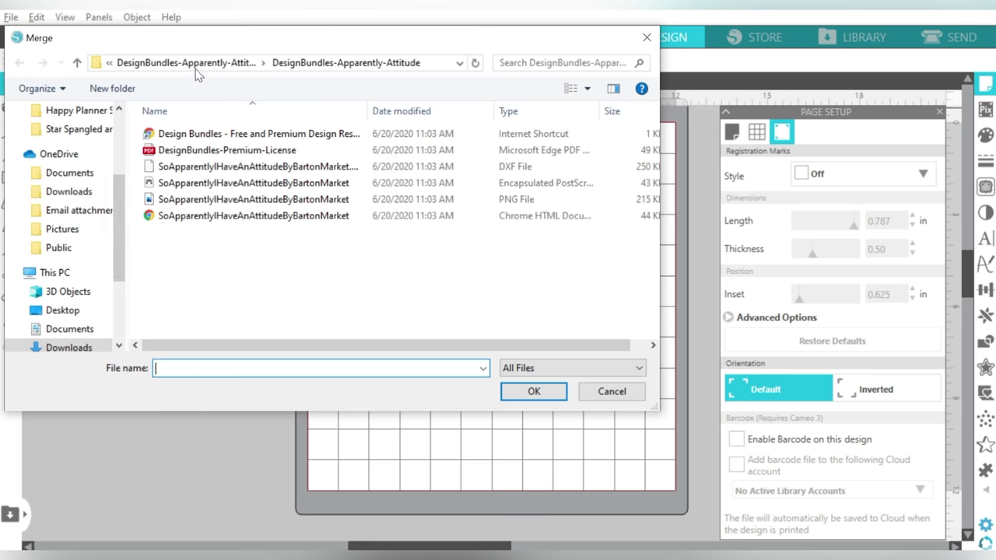
pyautogui.scroll(3, 76, 166)
pyautogui.click(71, 160)
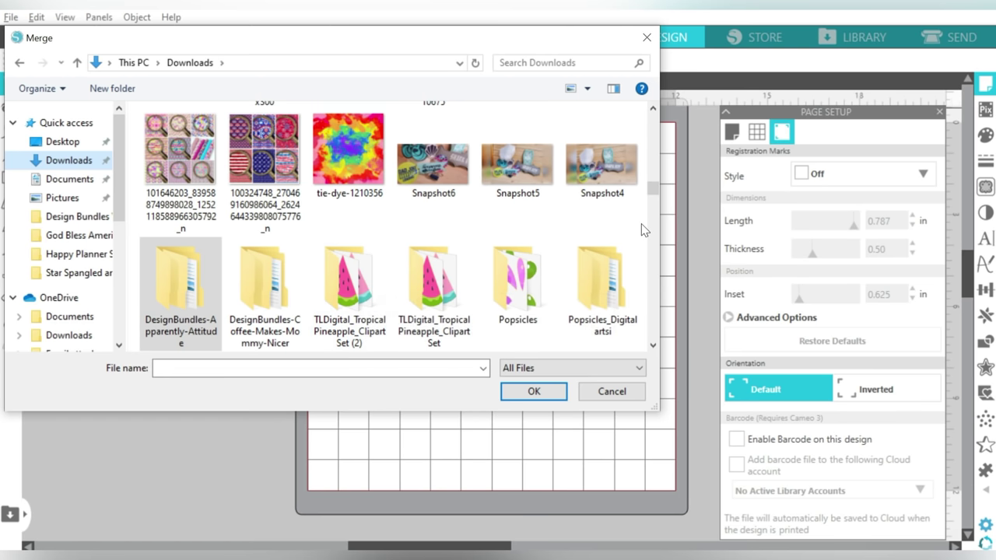
pyautogui.doubleClick(433, 288)
pyautogui.scroll(-5, 653, 241)
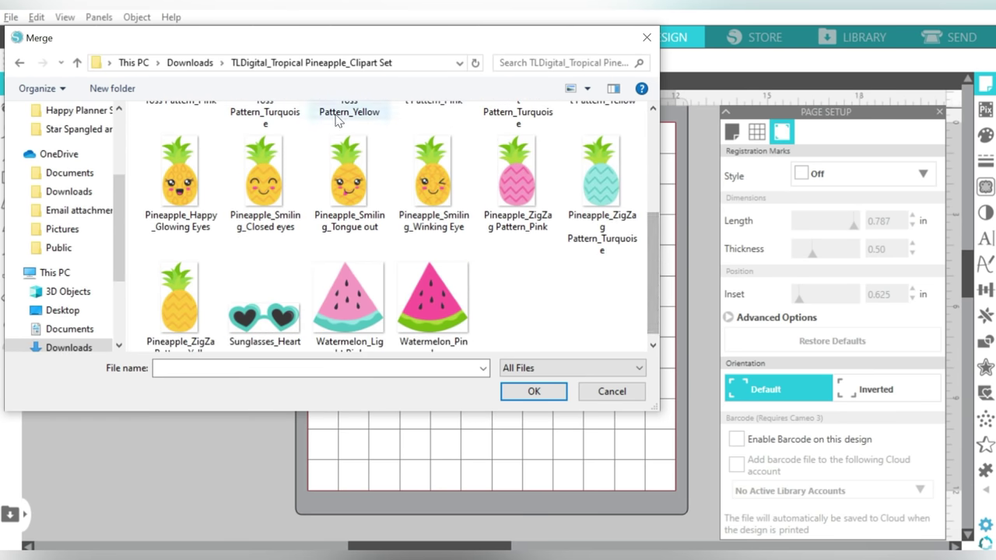
pyautogui.doubleClick(433, 175)
# - Move the pineapple off the mat's left edge and select the attitude lettering
pyautogui.moveTo(364, 248); pyautogui.dragTo(281, 325)
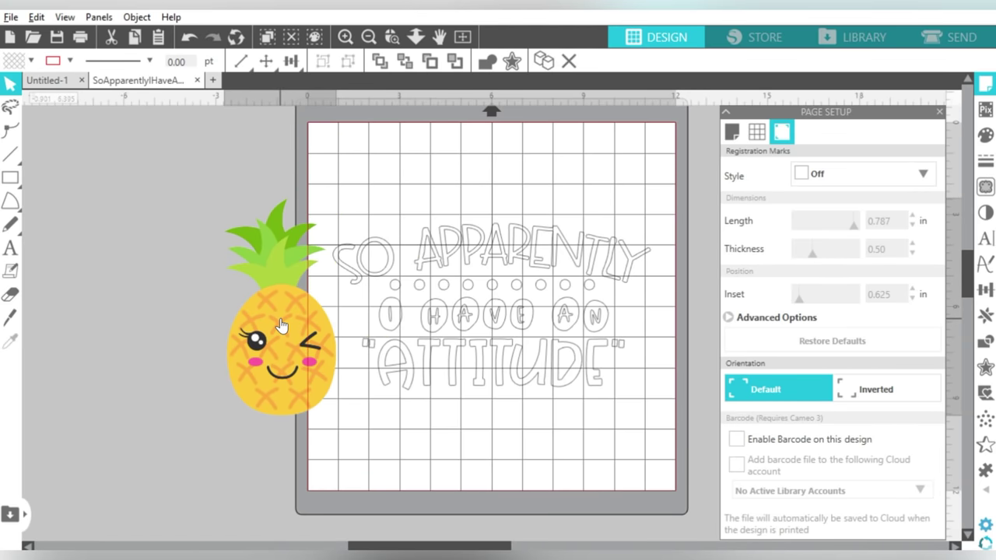
pyautogui.click(354, 181)
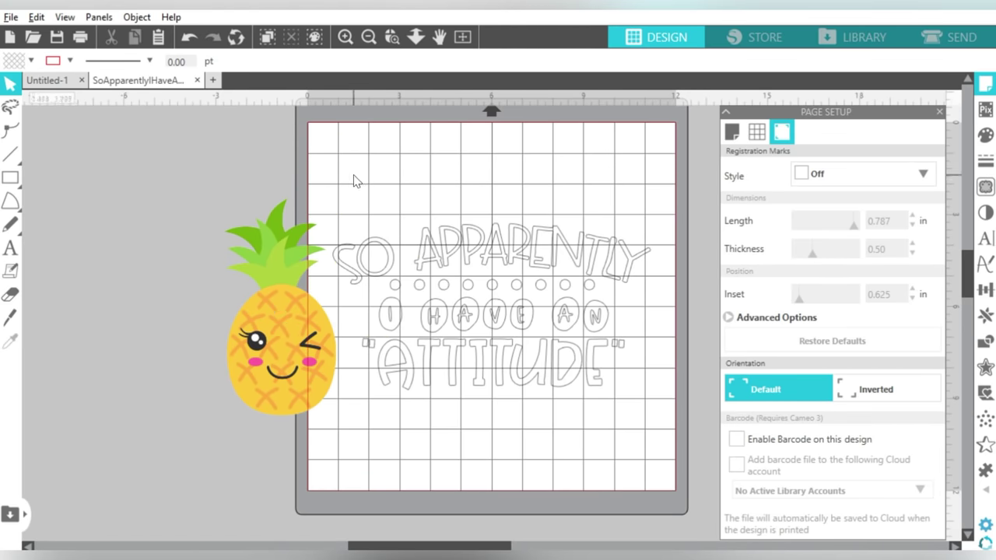
pyautogui.click(429, 311)
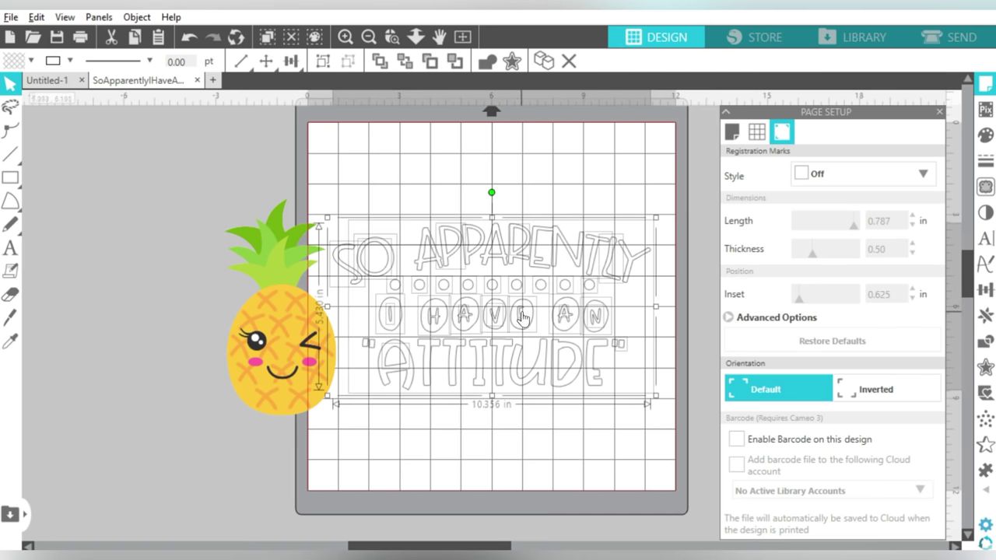
pyautogui.click(542, 186)
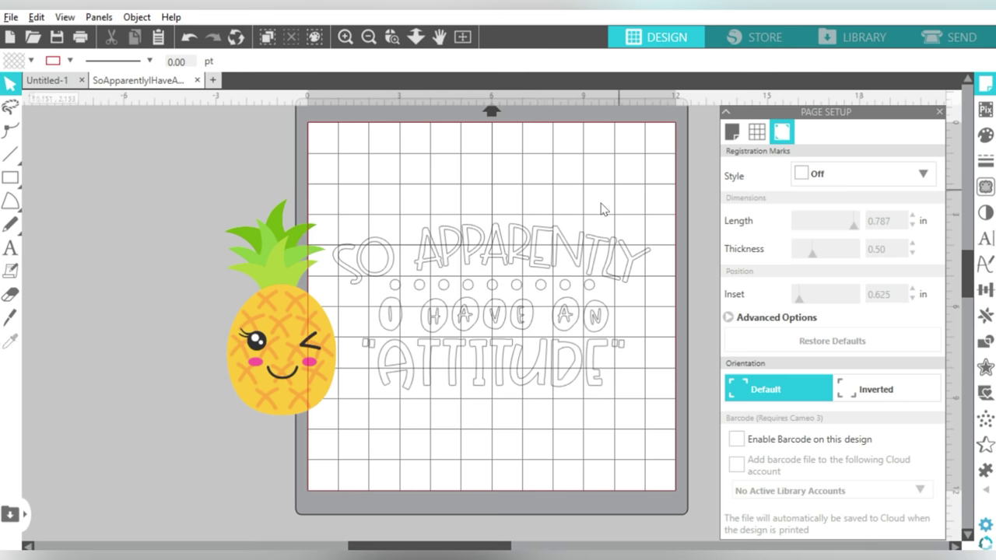
pyautogui.moveTo(303, 343); pyautogui.dragTo(225, 323)
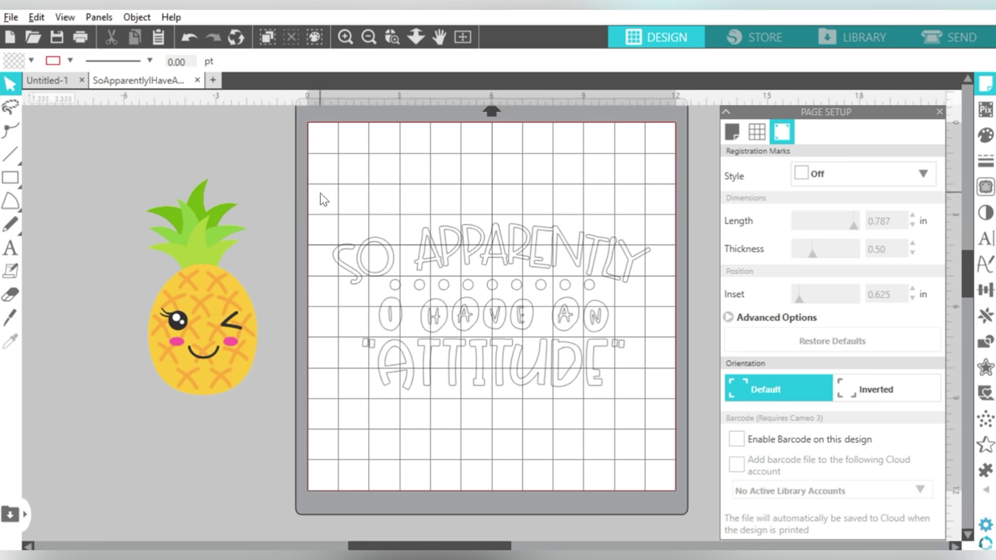
pyautogui.click(427, 352)
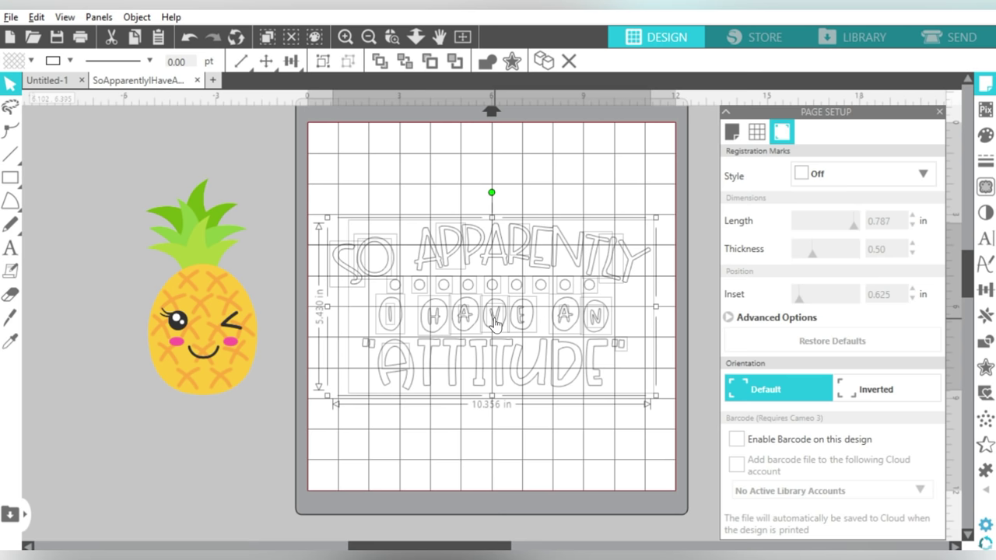
# - Make the selected attitude lettering a compound path from its right-click menu
pyautogui.rightClick(495, 321)
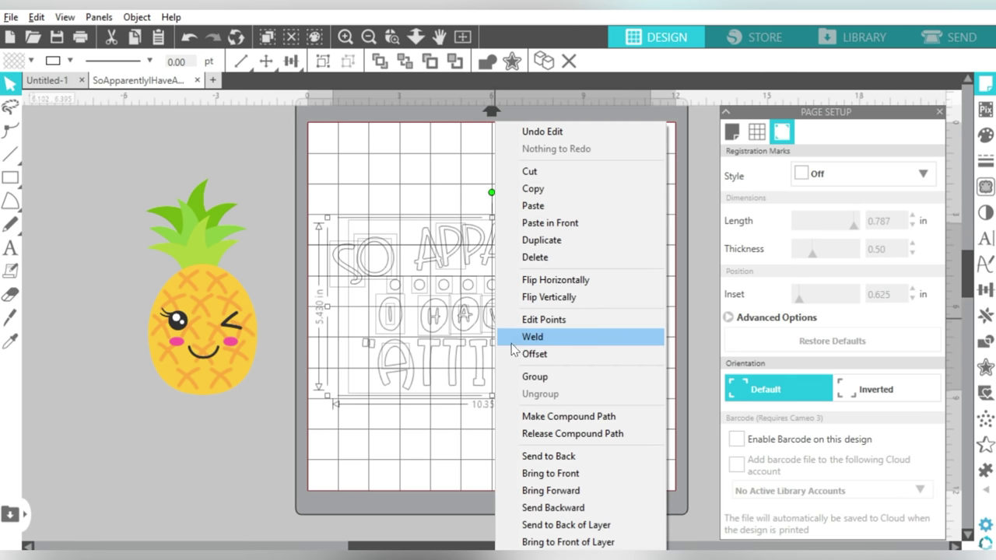
pyautogui.click(521, 420)
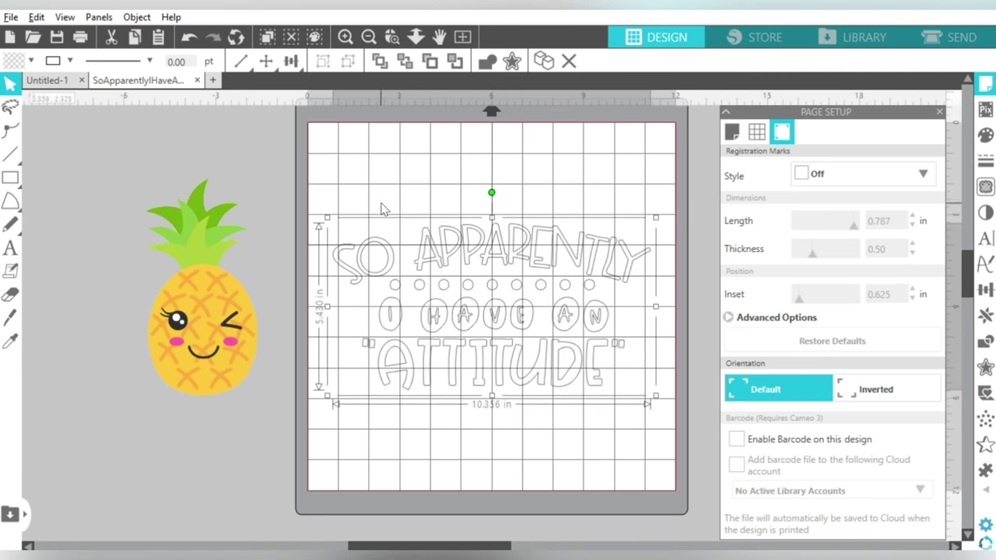
# - Fill the attitude lettering red, then change the fill to pink
pyautogui.click(31, 61)
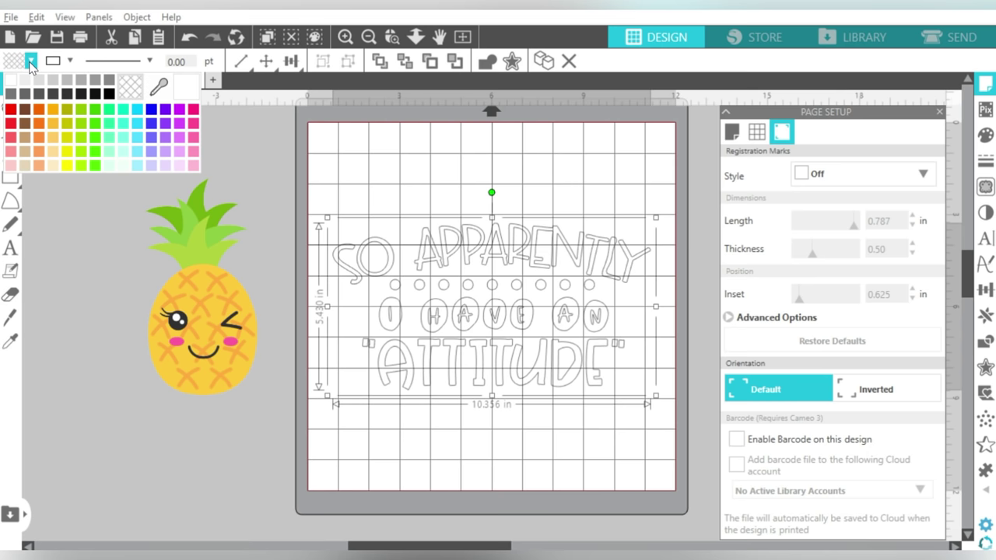
pyautogui.click(11, 109)
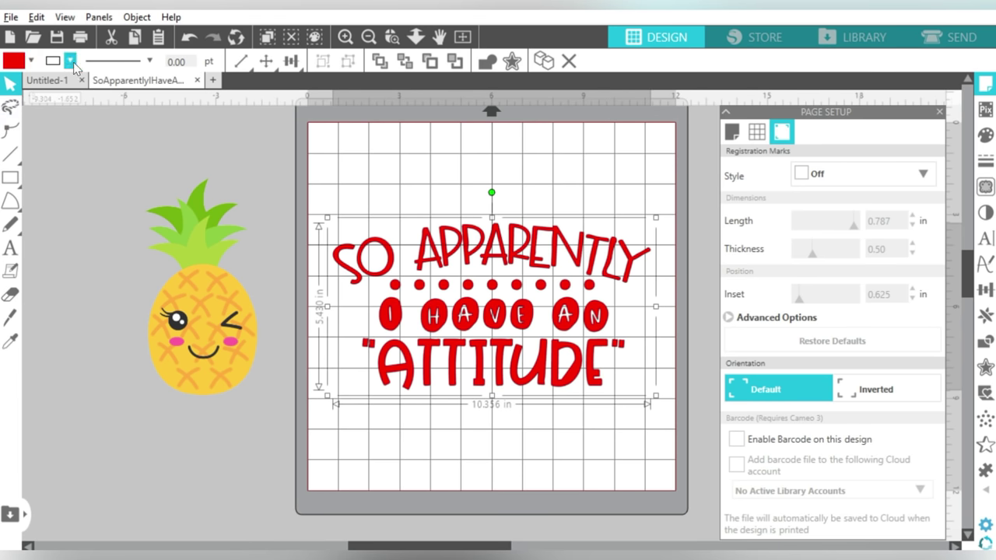
pyautogui.click(31, 62)
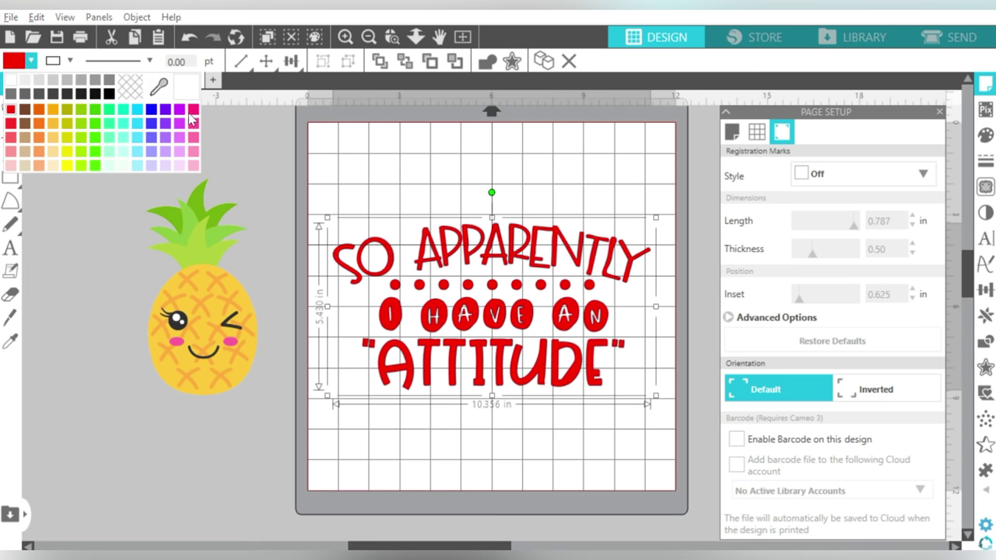
pyautogui.click(192, 110)
# - Give the lettering a red outline and drag it higher up the mat
pyautogui.click(32, 62)
pyautogui.click(70, 61)
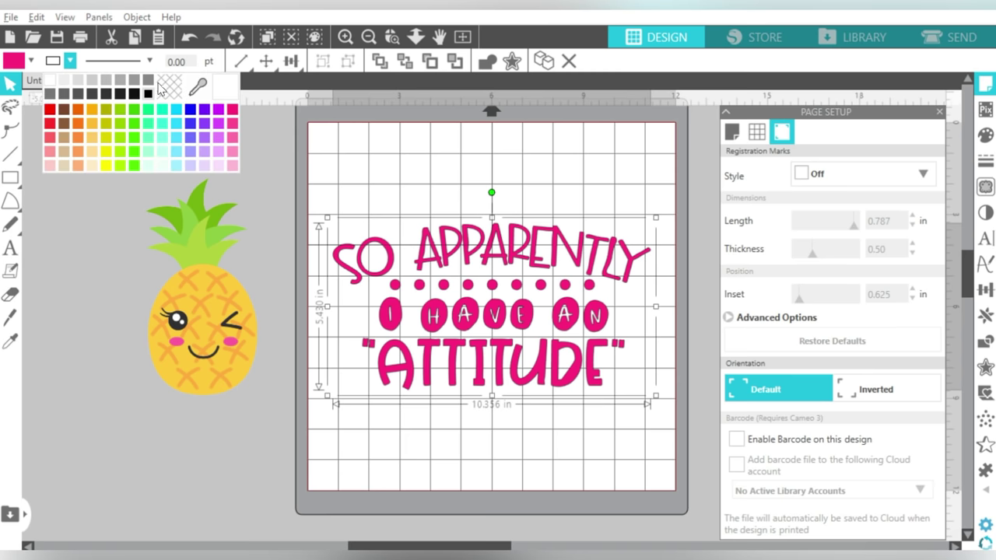
pyautogui.click(165, 92)
pyautogui.click(436, 184)
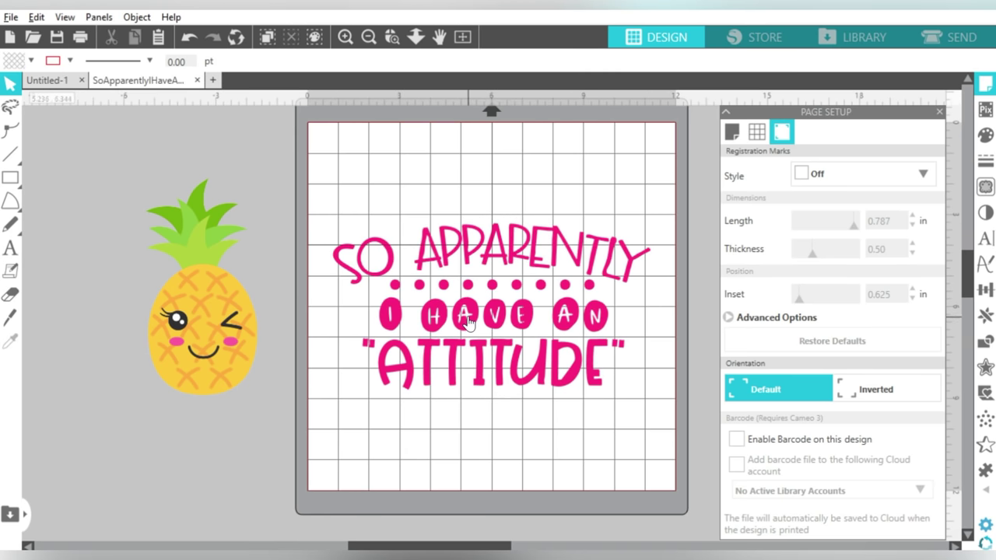
pyautogui.moveTo(467, 323); pyautogui.dragTo(472, 241)
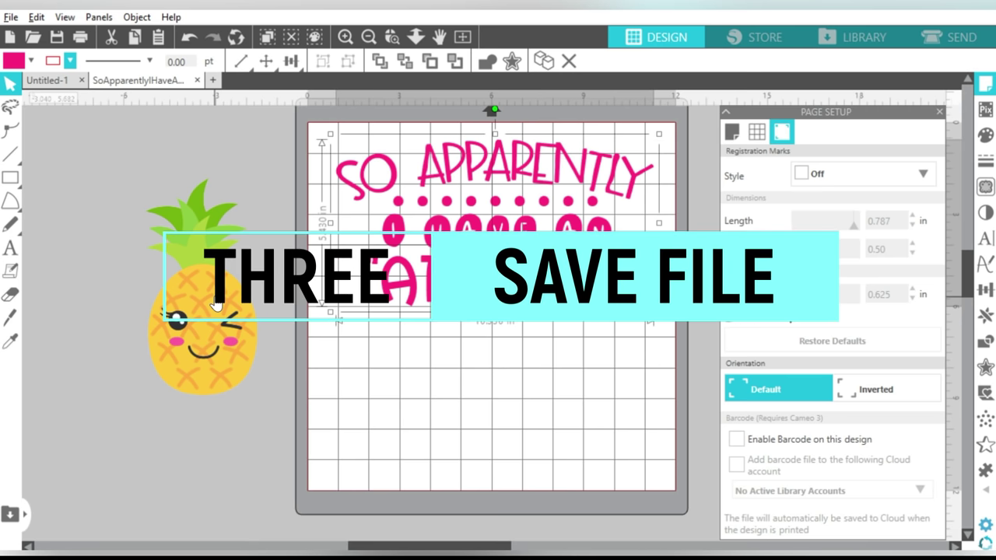
# - Show the File menu's Save As choices: Save to Hard Drive and Save to Library
pyautogui.click(11, 17)
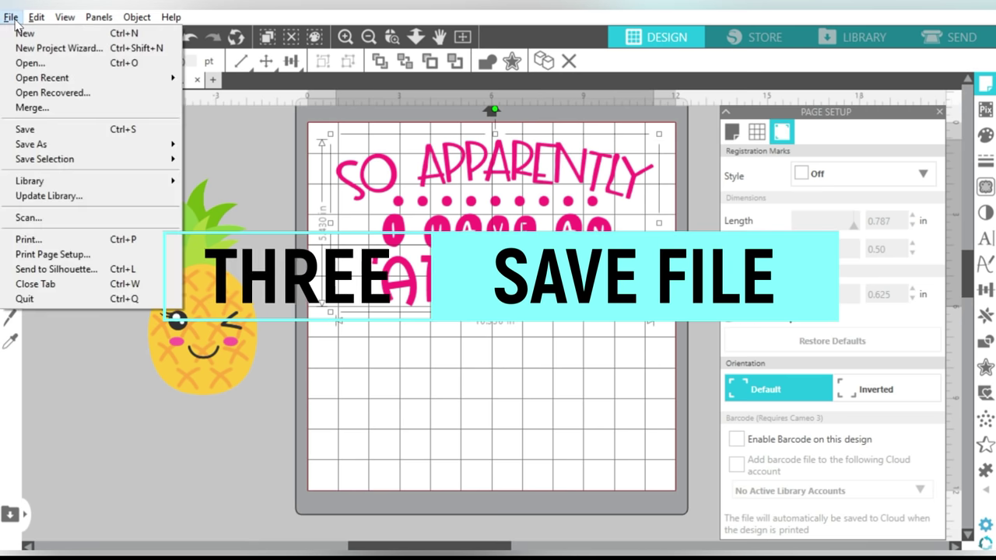
pyautogui.moveTo(155, 148)
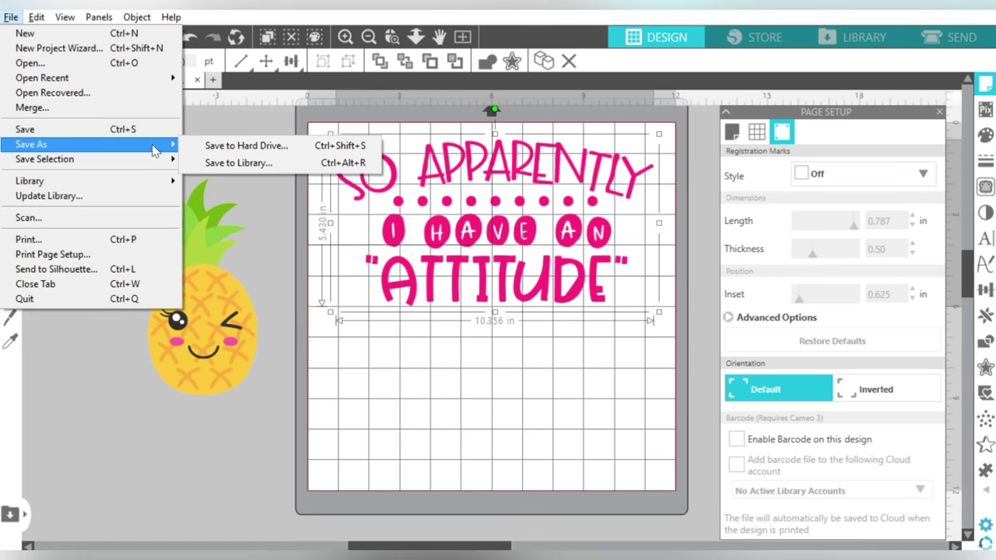